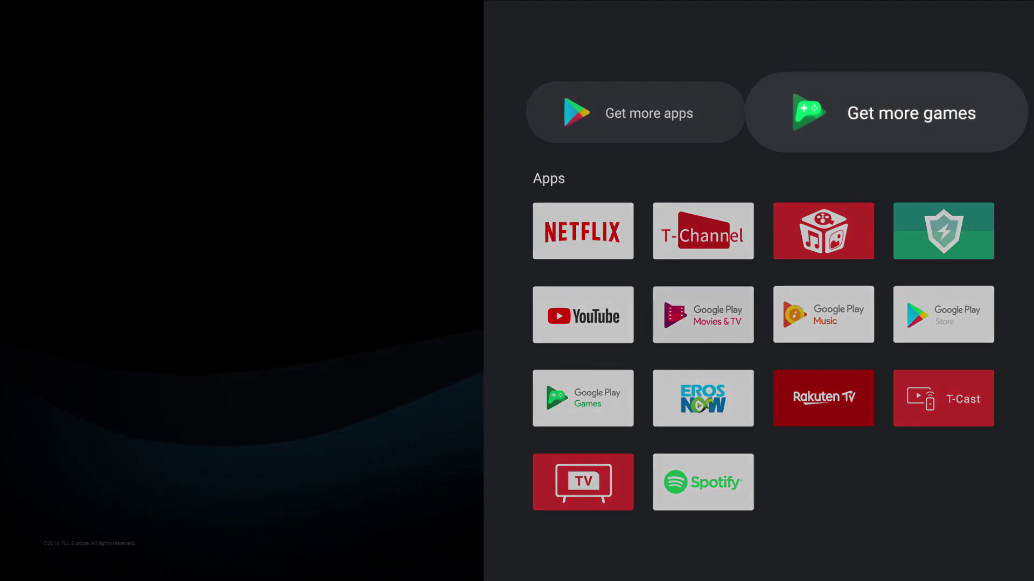
- Launch Google Play Games and advance past the welcome and Discover new games pages
key(Return)
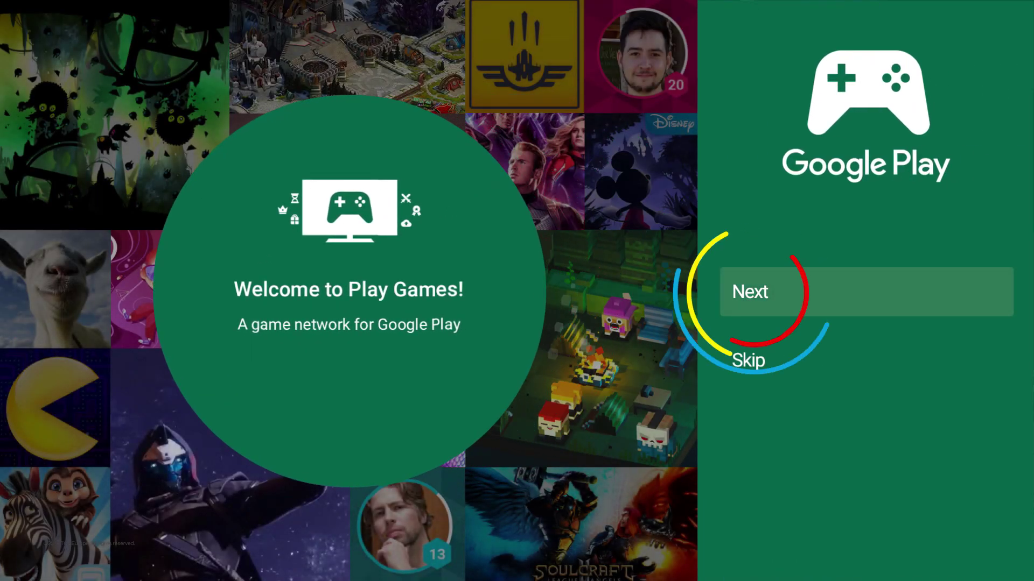
key(Return)
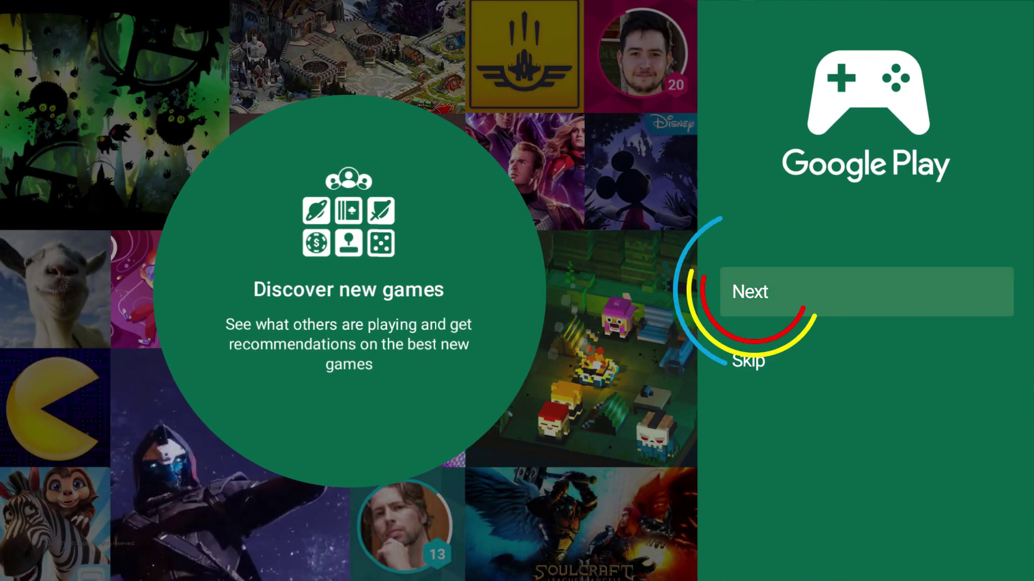
key(Return)
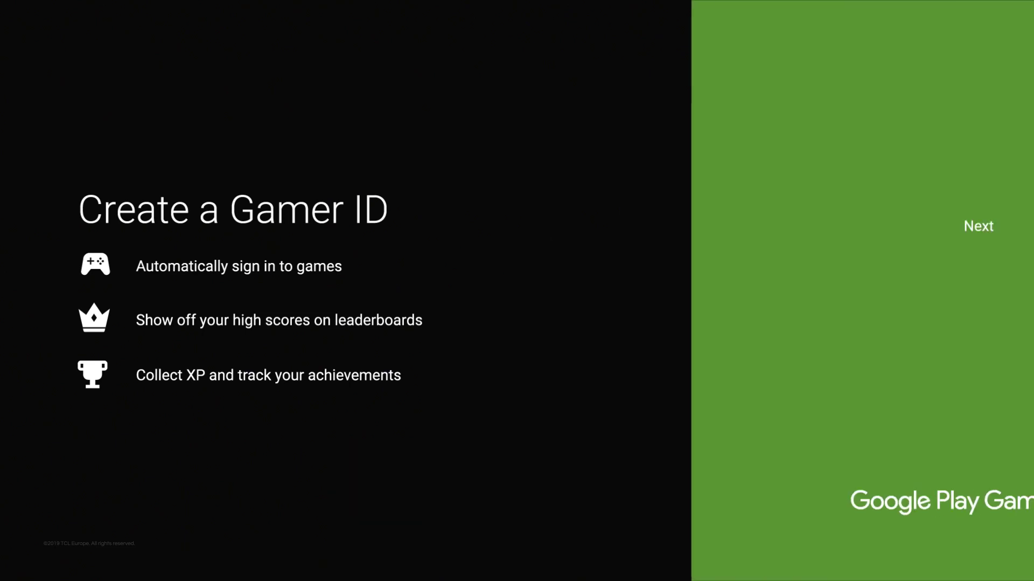
- Proceed past the Create a Gamer ID screen
key(Return)
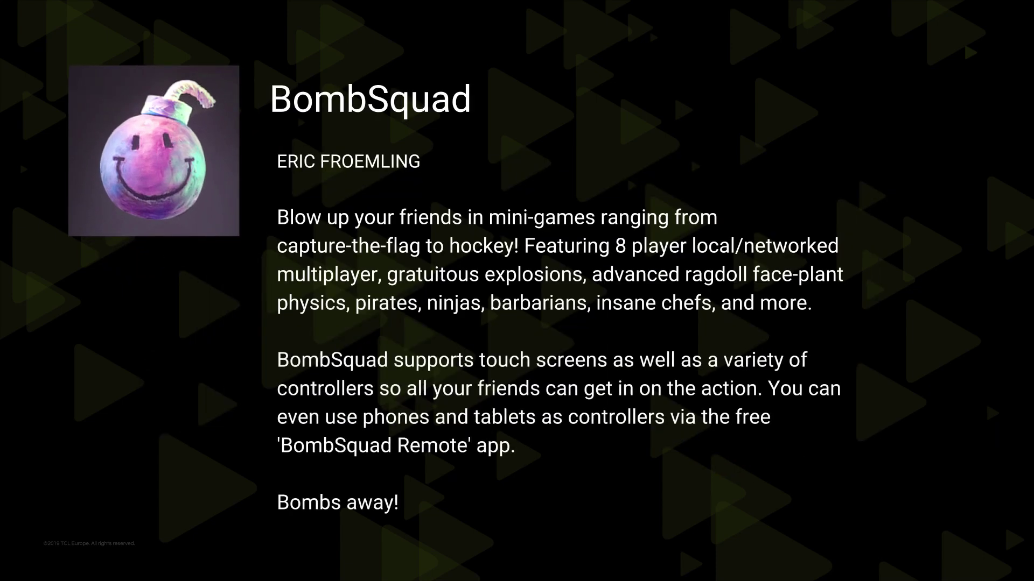
- Return from BombSquad's full description to its page with the Install button
key(Escape)
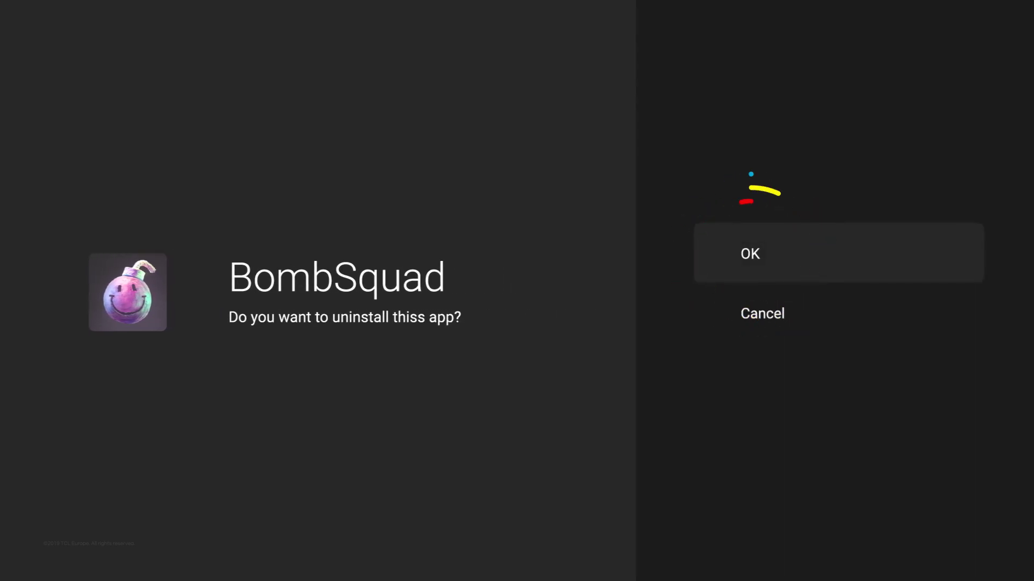
- Confirm OK in the BombSquad uninstall dialog
key(Return)
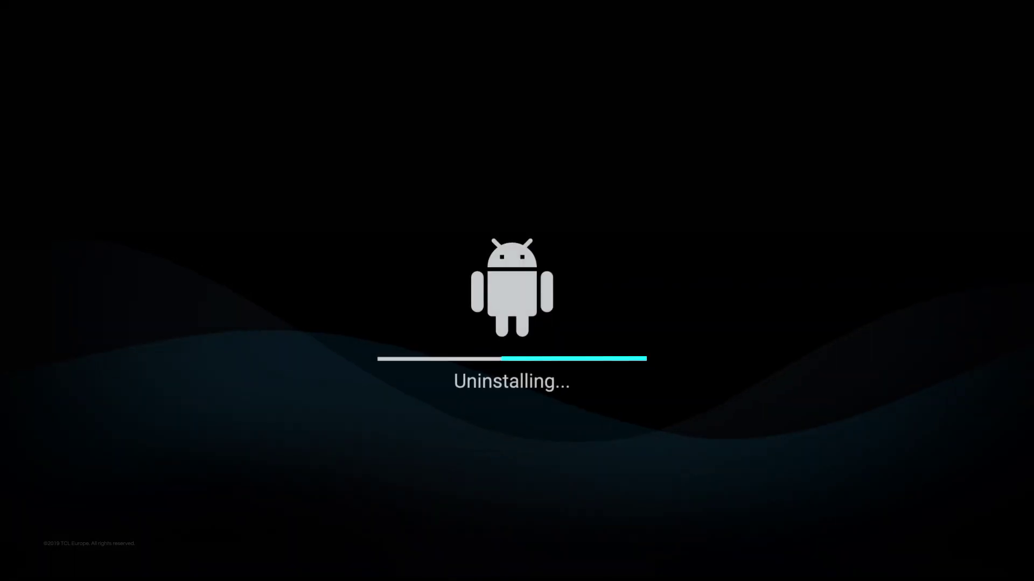